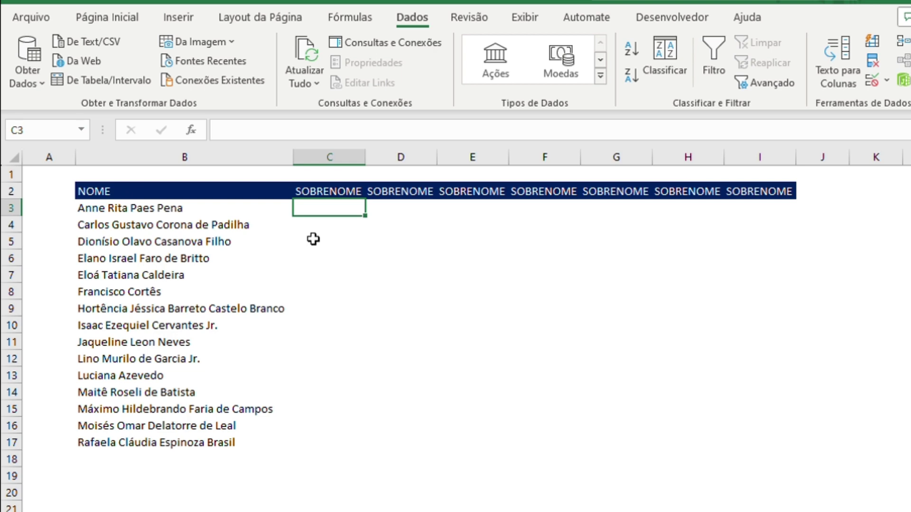
# Examine the NOME column and the row of SOBRENOME headers in C2:I2
pyautogui.press('Left')
pyautogui.press('Up')
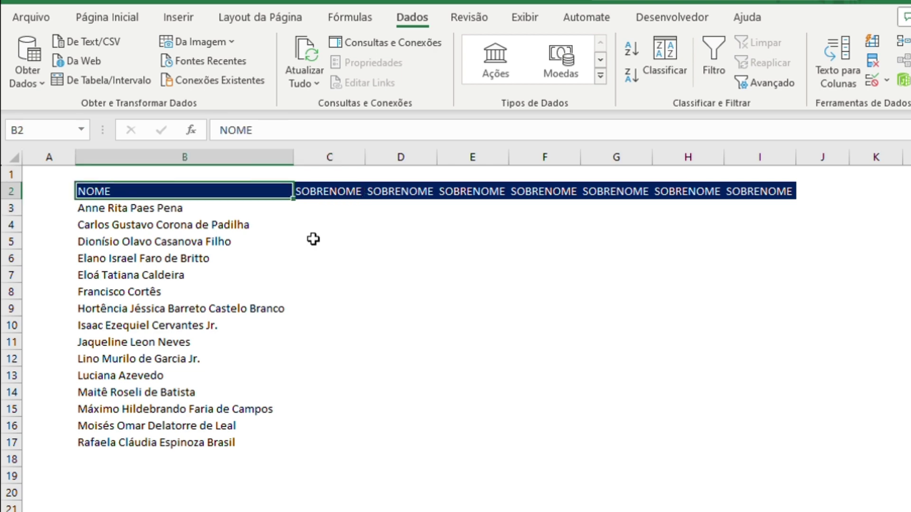
pyautogui.hotkey('shift', 'Down')
pyautogui.hotkey('shift', 'Down')
pyautogui.hotkey('shift', 'Down')
pyautogui.hotkey('shift', 'Down')
pyautogui.hotkey('shift', 'Down')
pyautogui.hotkey('shift', 'Down')
pyautogui.hotkey('shift', 'Down')
pyautogui.hotkey('shift', 'Down')
pyautogui.hotkey('shift', 'Down')
pyautogui.press('Right')
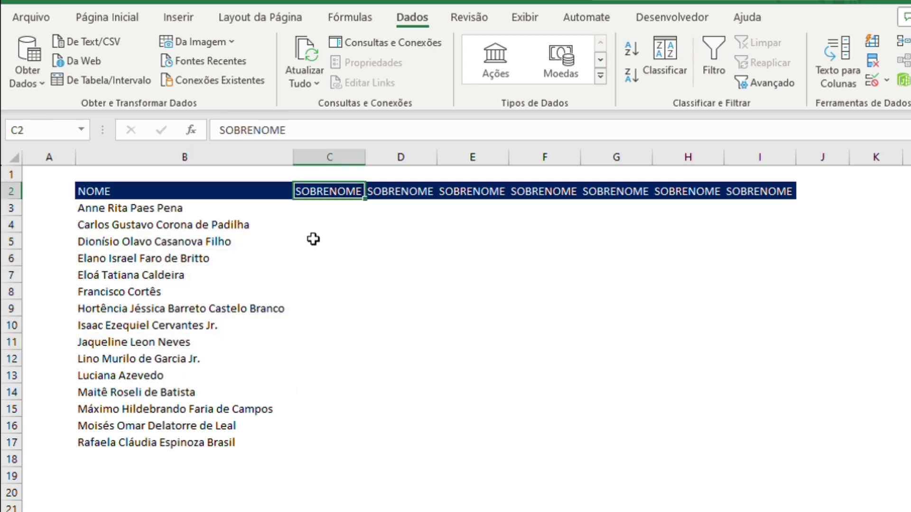
pyautogui.hotkey('shift', 'Right')
pyautogui.hotkey('shift', 'Right')
pyautogui.hotkey('shift', 'Right')
pyautogui.hotkey('shift', 'Right')
pyautogui.hotkey('shift', 'Right')
pyautogui.hotkey('shift', 'Right')
pyautogui.press('Left')
# Examine the list of full names in B2:B17 that has to be separated into surname columns
pyautogui.hotkey('shift', 'Down')
pyautogui.hotkey('shift', 'Down')
pyautogui.hotkey('shift', 'Down')
pyautogui.hotkey('shift', 'Down')
pyautogui.hotkey('shift', 'Down')
pyautogui.hotkey('shift', 'Down')
pyautogui.hotkey('shift', 'Down')
pyautogui.hotkey('shift', 'Down')
pyautogui.hotkey('shift', 'Down')
pyautogui.hotkey('shift', 'Down')
pyautogui.hotkey('shift', 'Down')
pyautogui.hotkey('shift', 'Down')
pyautogui.hotkey('shift', 'Down')
pyautogui.hotkey('shift', 'Down')
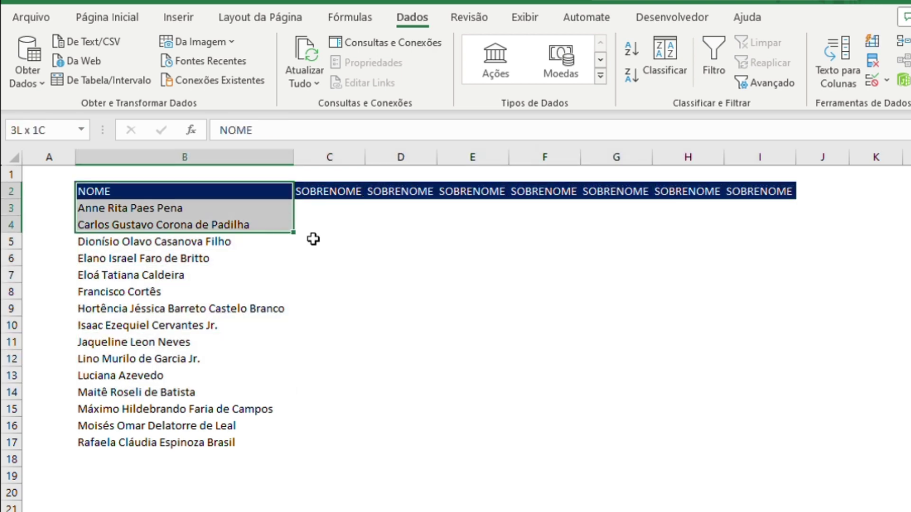
pyautogui.hotkey('shift', 'Down')
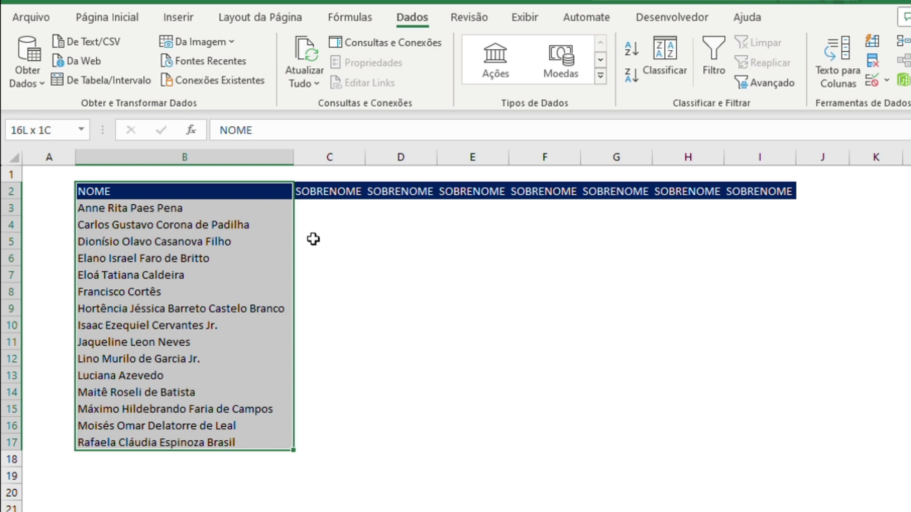
pyautogui.hotkey('ctrl', 'shift', 'Up')
pyautogui.hotkey('shift', 'Down')
pyautogui.hotkey('shift', 'Down')
pyautogui.hotkey('shift', 'Down')
pyautogui.hotkey('shift', 'Down')
pyautogui.hotkey('shift', 'Down')
pyautogui.hotkey('shift', 'Down')
pyautogui.hotkey('shift', 'Down')
pyautogui.hotkey('shift', 'Down')
pyautogui.hotkey('shift', 'Down')
pyautogui.hotkey('shift', 'Down')
pyautogui.hotkey('shift', 'Down')
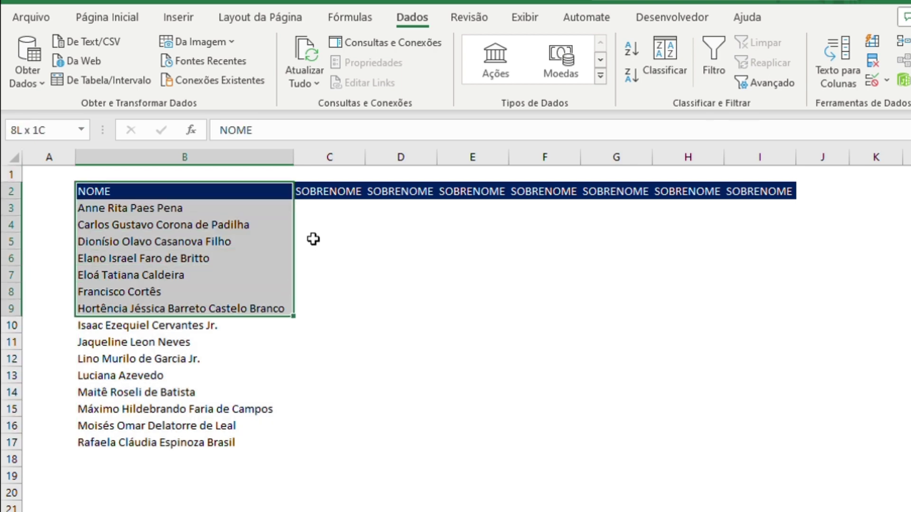
pyautogui.hotkey('shift', 'Down')
pyautogui.hotkey('shift', 'Down')
pyautogui.hotkey('shift', 'Down')
pyautogui.hotkey('shift', 'Down')
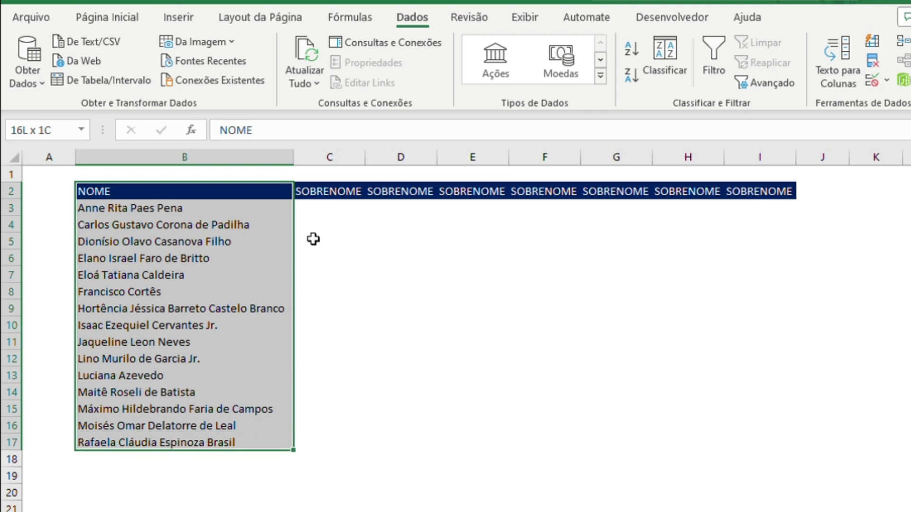
pyautogui.hotkey('ctrl', 'shift', 'Up')
pyautogui.press('Down')
pyautogui.press('Right')
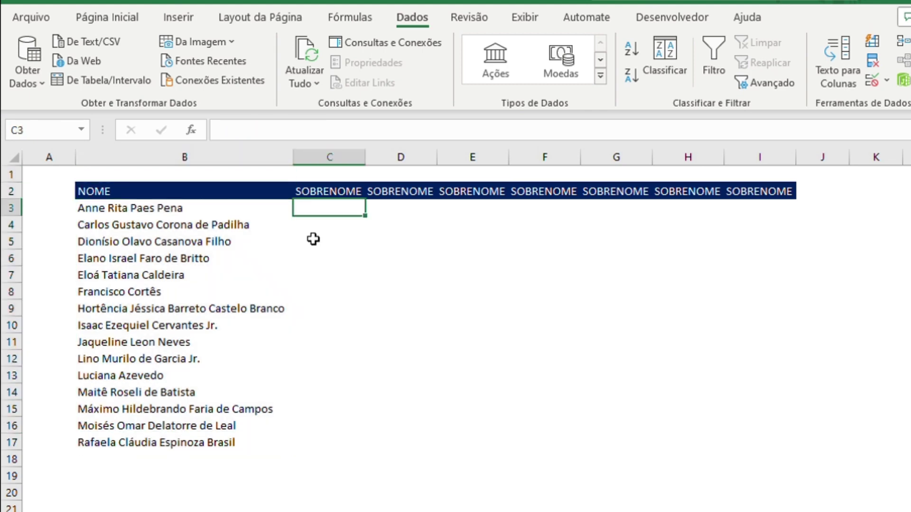
# Enter the first person's three surname parts manually in cells C3, D3 and E3
pyautogui.write('ri')
pyautogui.press('BackSpace')
pyautogui.press('BackSpace')
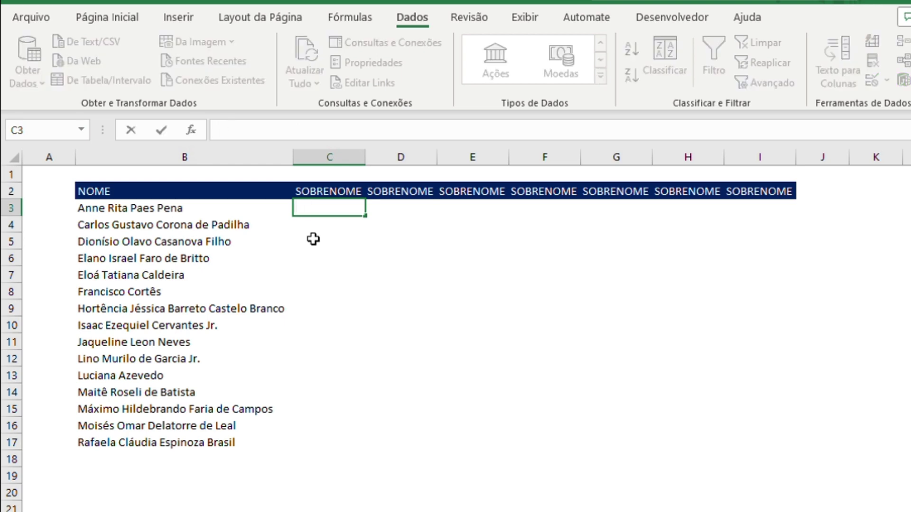
pyautogui.write('Rita')
pyautogui.press('Tab')
pyautogui.write('Paes')
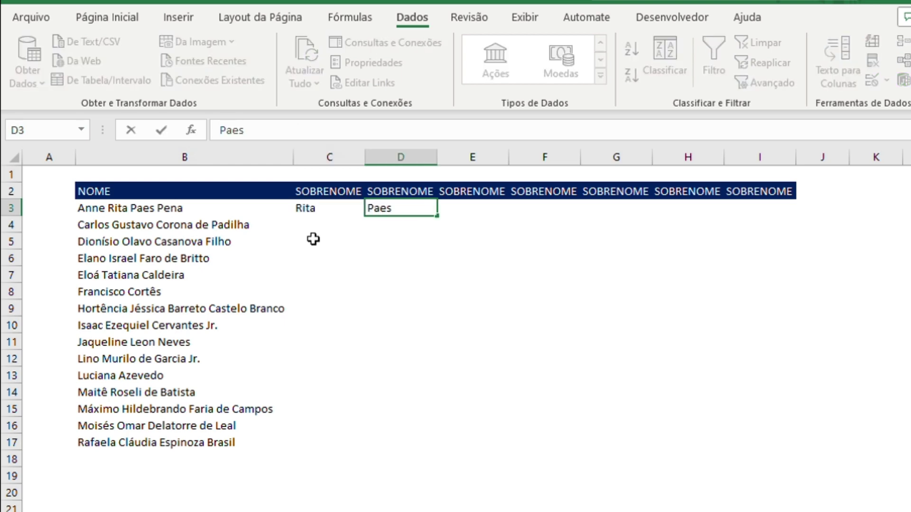
pyautogui.press('Tab')
pyautogui.write('Pena')
pyautogui.press('Return')
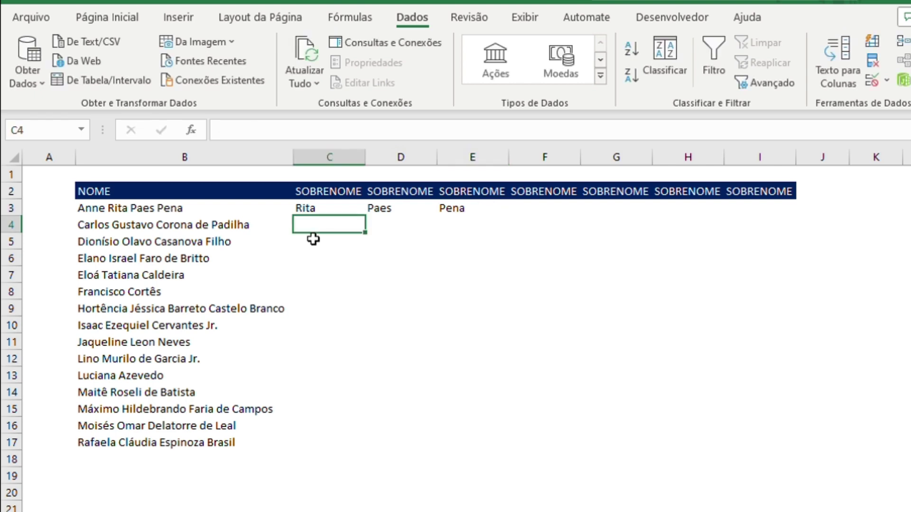
# Enter the second person's surname parts manually in C4:E4, keeping the preposition together with the final surname
pyautogui.write('C')
pyautogui.press('BackSpace')
pyautogui.write('Gustavo')
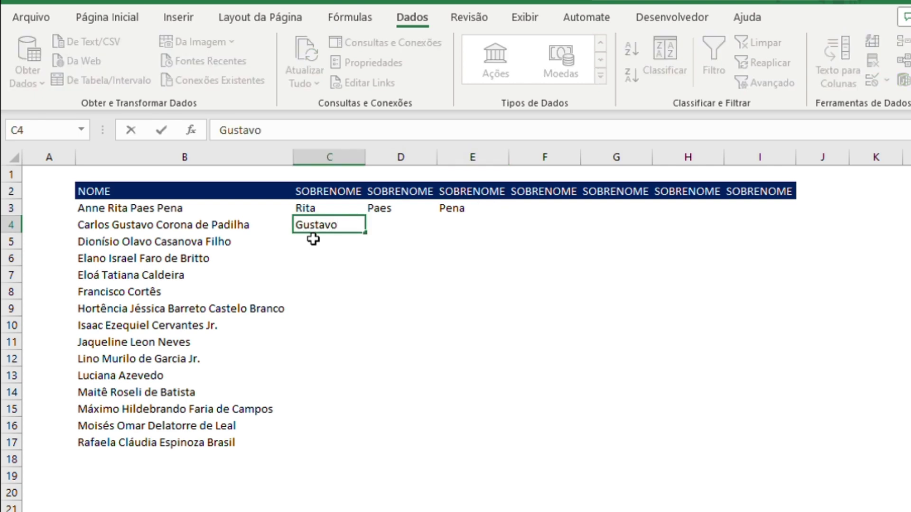
pyautogui.press('Tab')
pyautogui.write('Corona')
pyautogui.press('Tab')
pyautogui.write('de PAd')
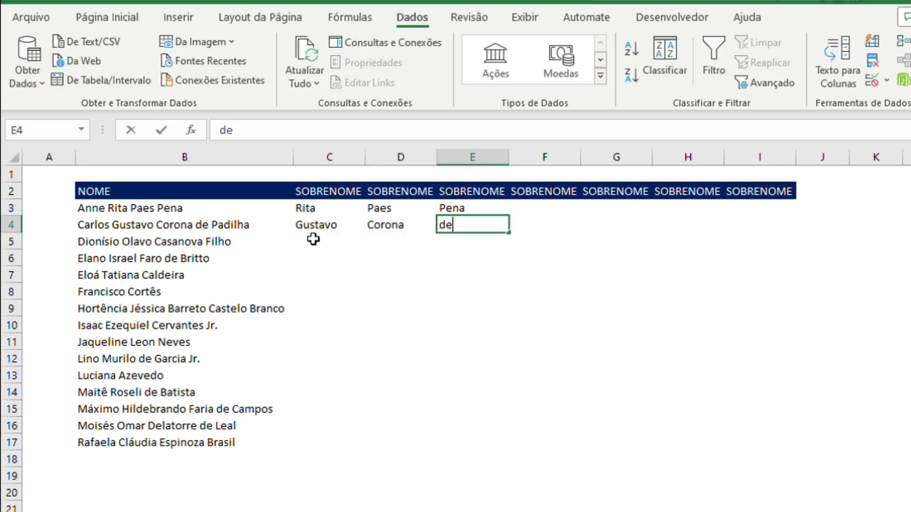
pyautogui.press('BackSpace')
pyautogui.press('BackSpace')
pyautogui.write('adilha')
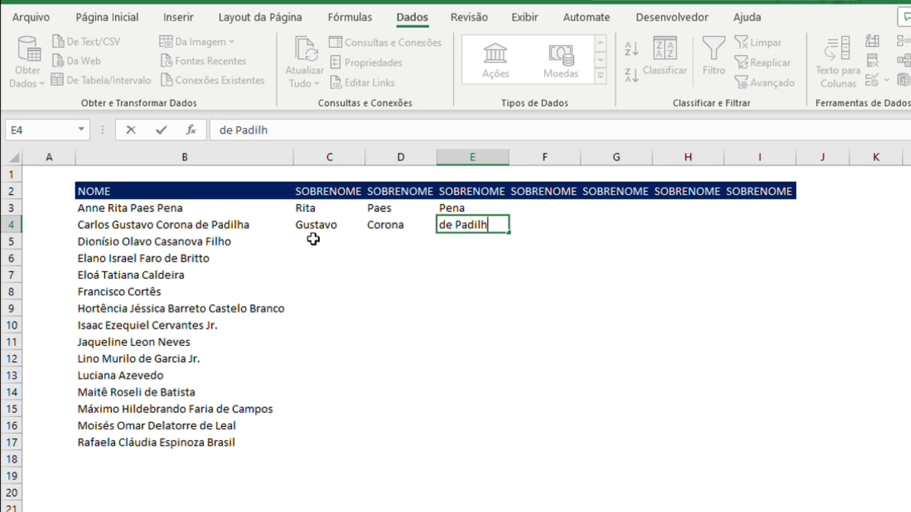
pyautogui.press('Return')
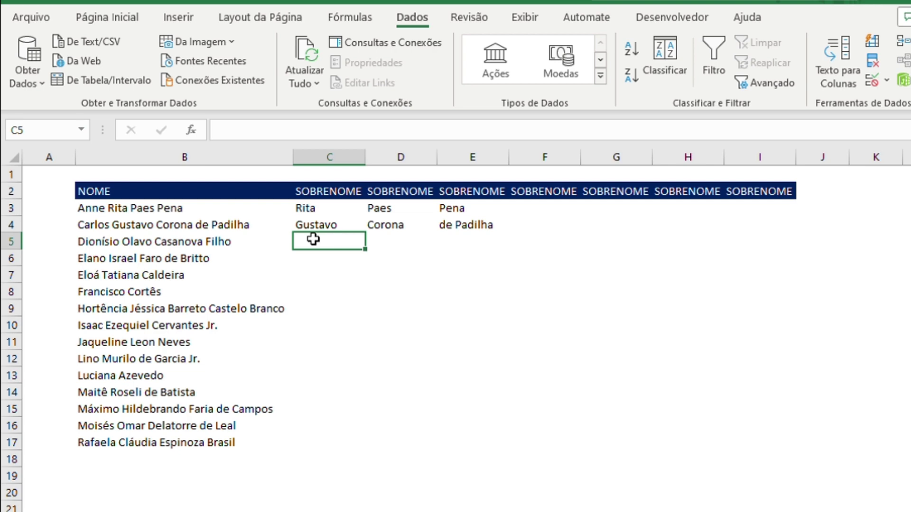
# Compare the manually entered surname parts in rows 3 and 4 with the full names in column B
pyautogui.press('Up')
pyautogui.press('Up')
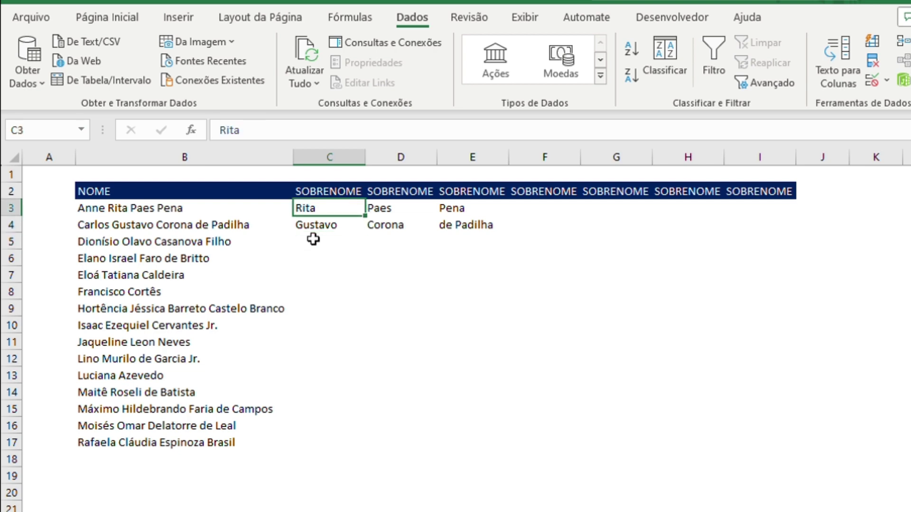
pyautogui.press('Left')
pyautogui.press('Up')
pyautogui.press('Down')
pyautogui.hotkey('shift', 'Right')
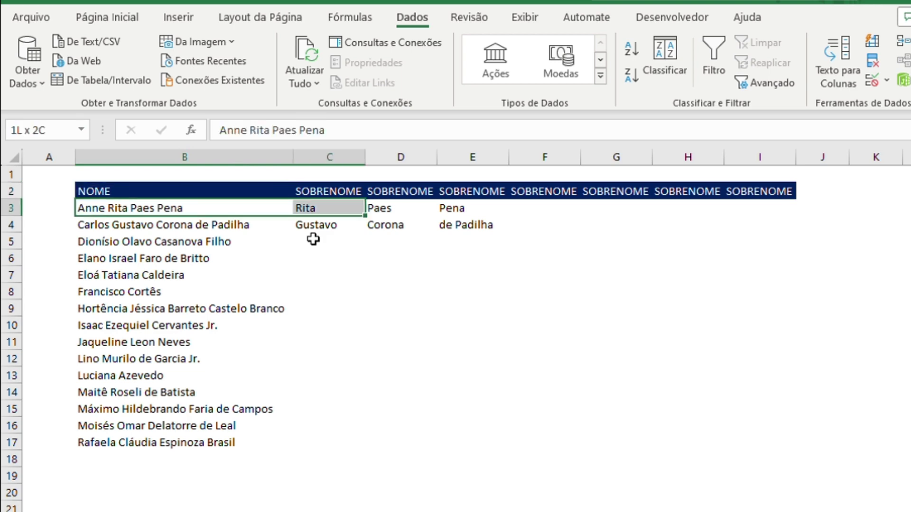
pyautogui.hotkey('shift', 'Left')
pyautogui.press('Right')
pyautogui.press('Right')
pyautogui.press('Right')
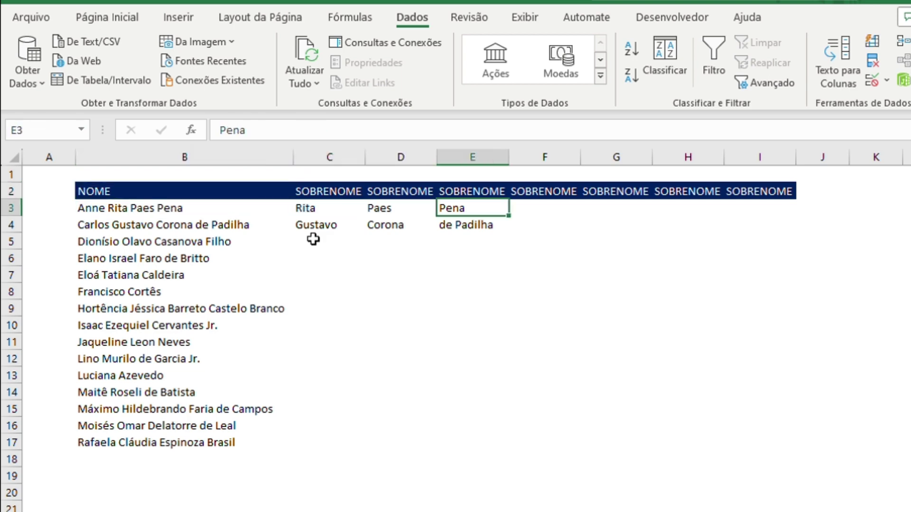
pyautogui.press('Left')
pyautogui.press('Left')
pyautogui.hotkey('shift', 'Down')
pyautogui.hotkey('shift', 'Down')
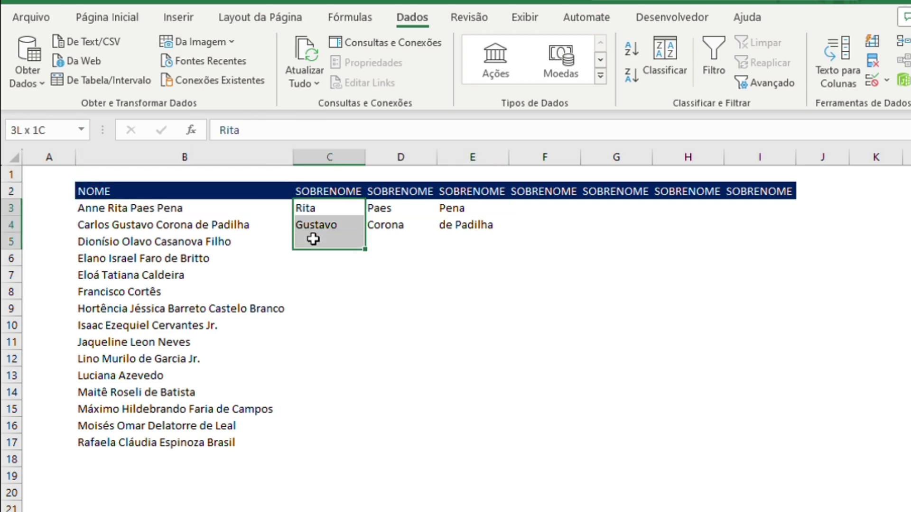
pyautogui.press('Up')
pyautogui.press('Down')
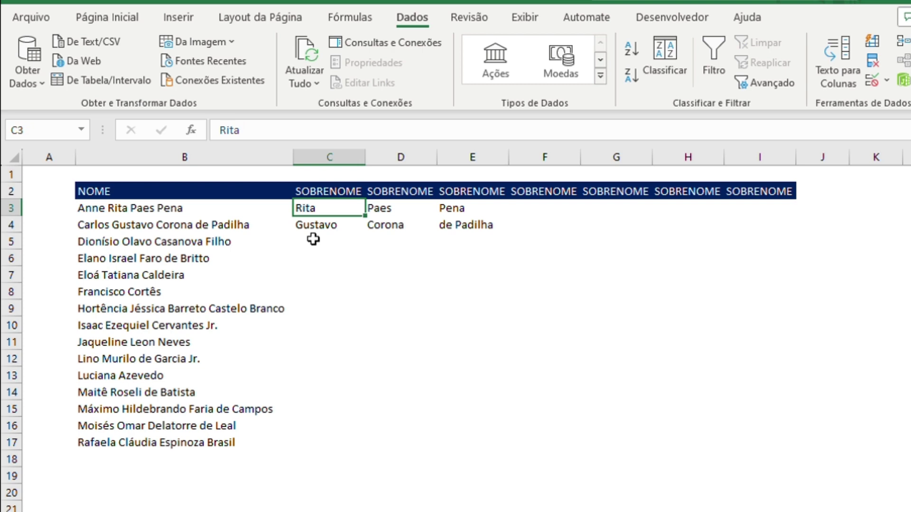
# Clear the manually entered surname parts from C3:E4
pyautogui.hotkey('shift', 'Down')
pyautogui.hotkey('shift', 'Right')
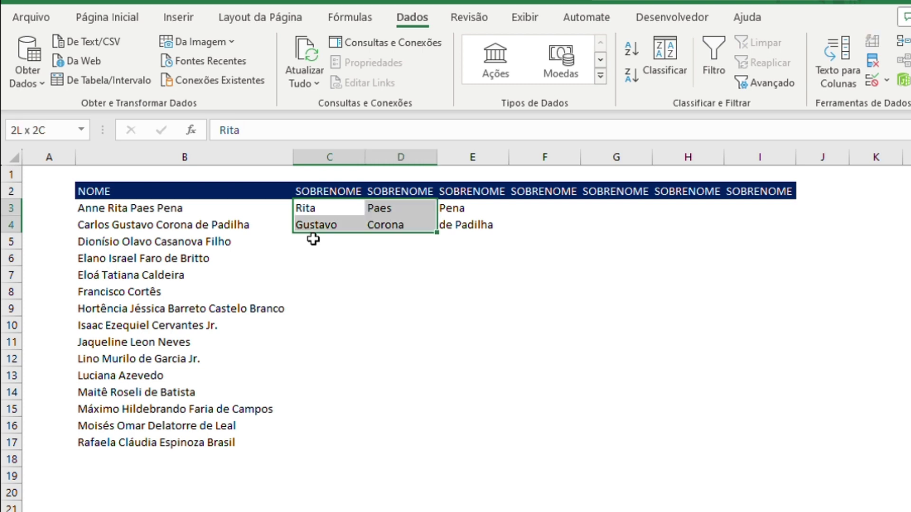
pyautogui.hotkey('shift', 'Right')
pyautogui.press('Delete')
# Split the full names in B3:B17 with Text to Columns, delimited by tab and space, in Geral format with destination $B$3
pyautogui.press('Left')
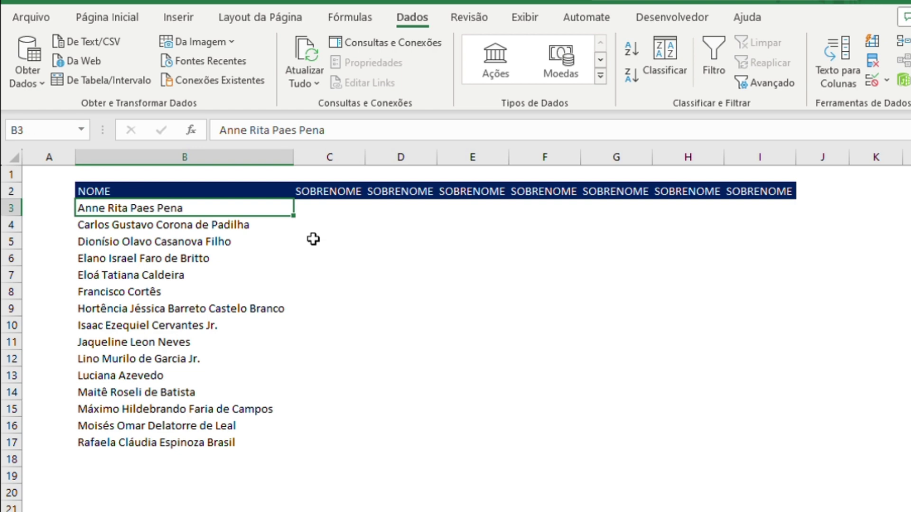
pyautogui.hotkey('ctrl', 'shift', 'Down')
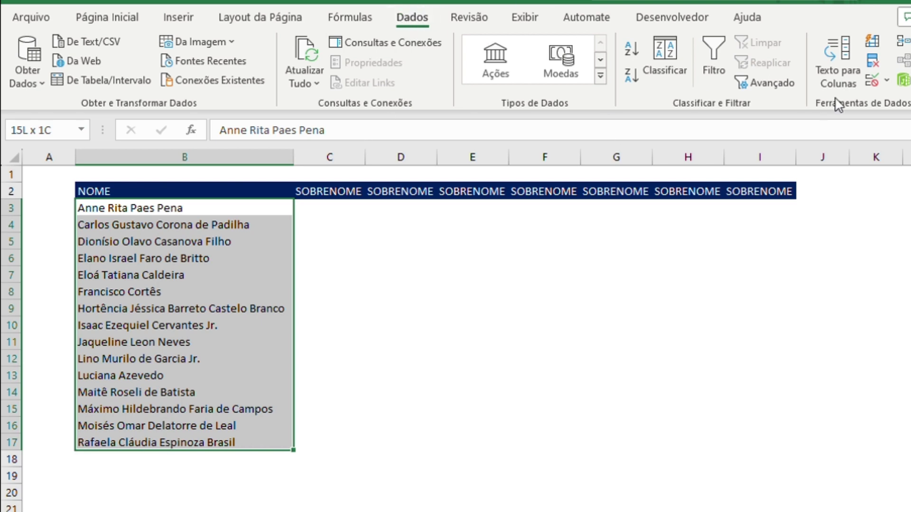
pyautogui.click(832, 58)
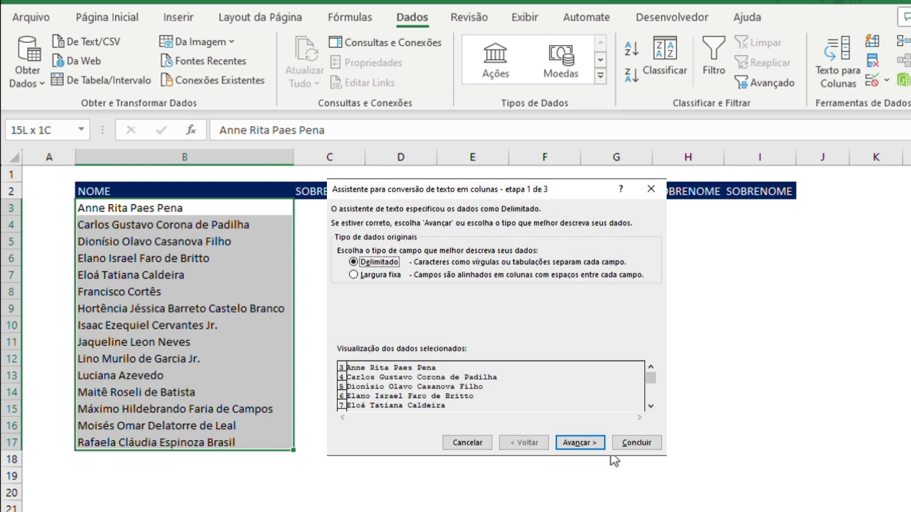
pyautogui.press('Return')
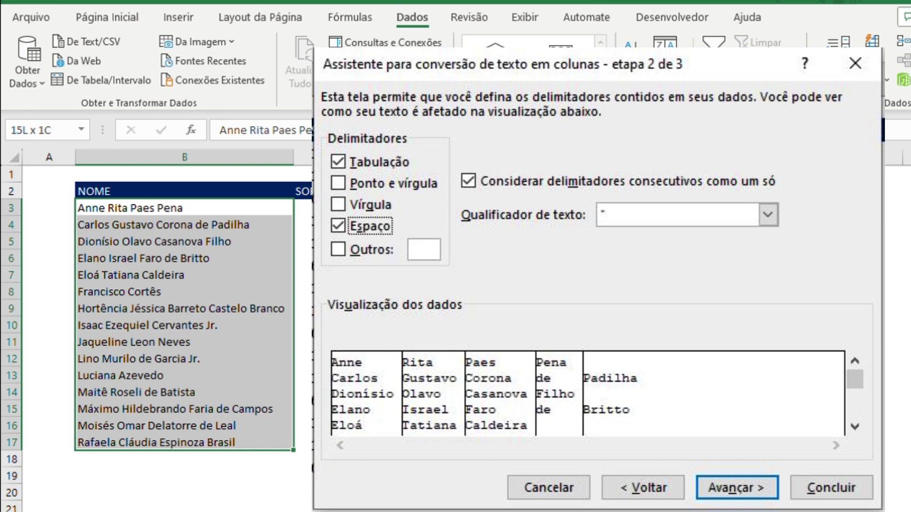
pyautogui.press('Return')
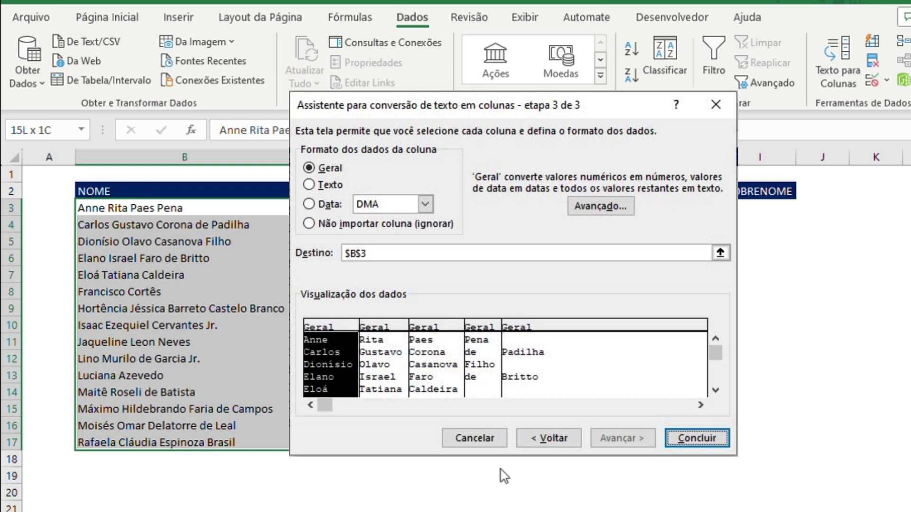
pyautogui.press('Return')
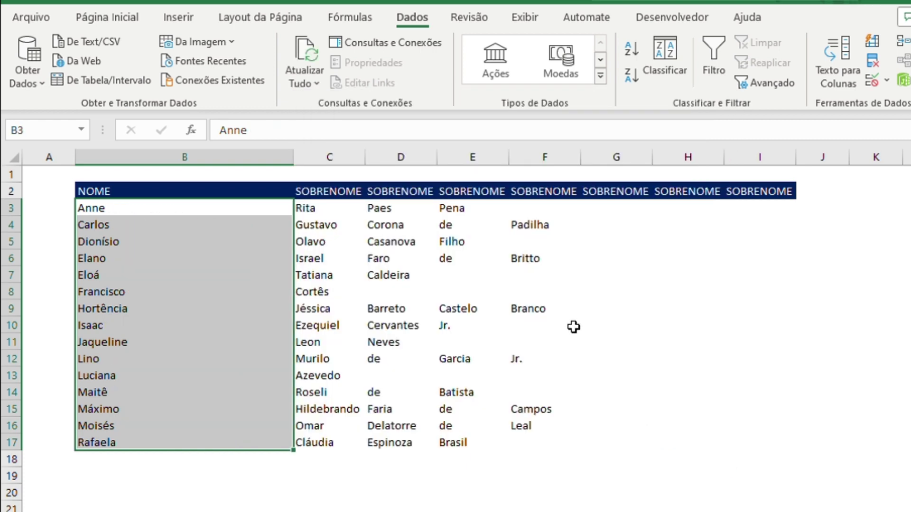
# Autofit column B to its contents and review the separated first names and surnames in columns B to D
pyautogui.click(574, 326)
pyautogui.doubleClick(292, 160)
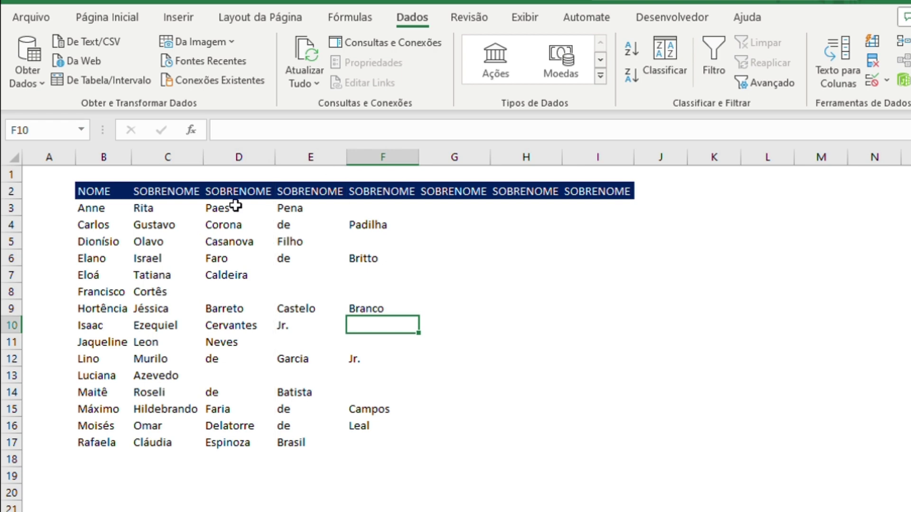
pyautogui.click(105, 158)
pyautogui.click(151, 153)
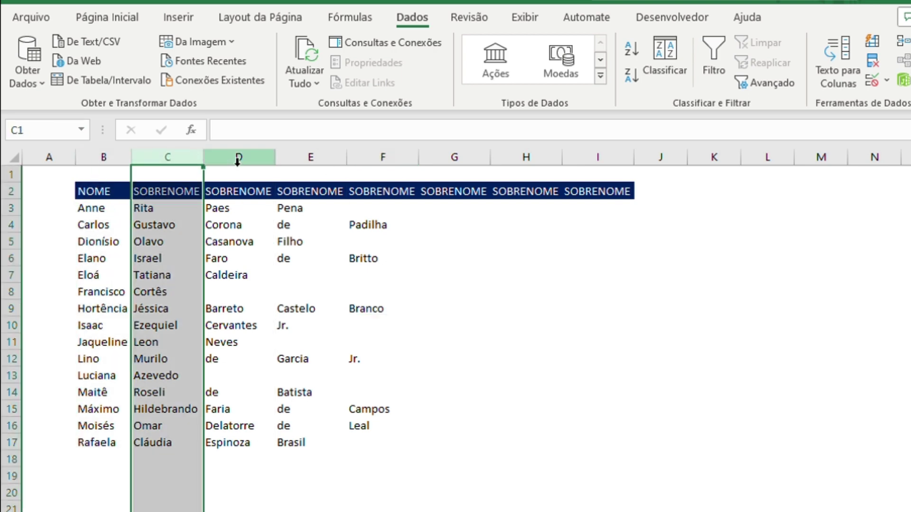
pyautogui.click(237, 157)
pyautogui.click(93, 205)
pyautogui.click(149, 204)
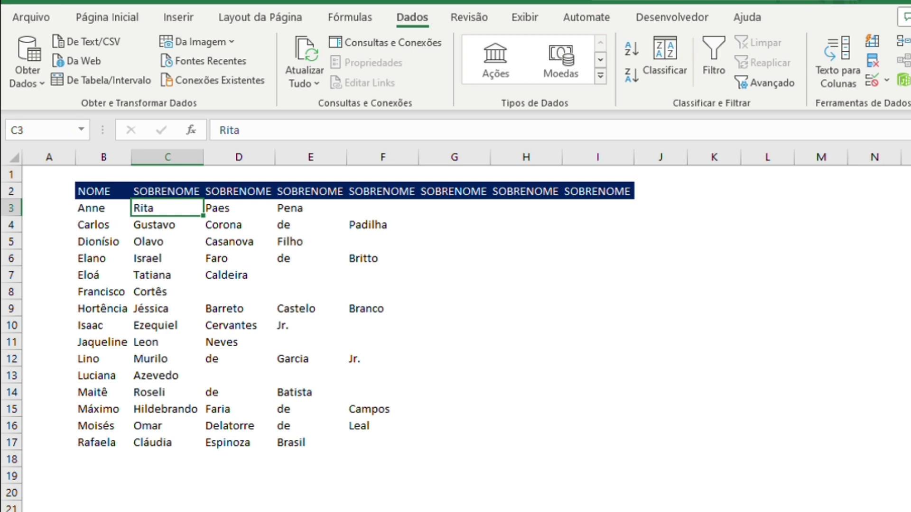
# Enter sample CPF numbers in A3:A5 beside the names and fill them down to row 17
pyautogui.press('Left')
pyautogui.press('Left')
pyautogui.write('000')
pyautogui.press('BackSpace')
pyautogui.press('BackSpace')
pyautogui.write('15.150.158-59')
pyautogui.press('Return')
pyautogui.write('151.508.845-54')
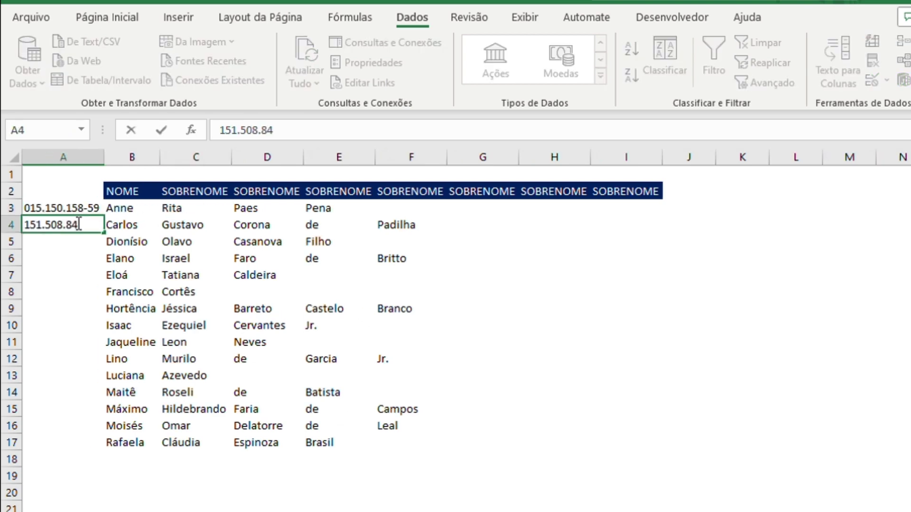
pyautogui.press('Return')
pyautogui.write('156.815.645-54')
pyautogui.moveTo(71, 209); pyautogui.dragTo(72, 242)
pyautogui.moveTo(104, 250); pyautogui.dragTo(100, 450)
pyautogui.click(268, 208)
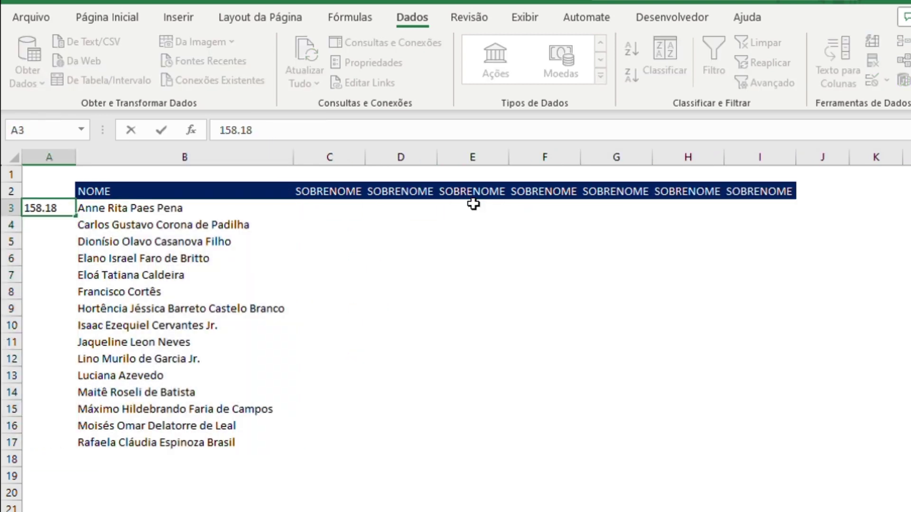
# Enter a different set of sample CPF numbers in A3:A5 beside the full names and fill them down to row 17
pyautogui.write('6.18')
pyautogui.press('Return')
pyautogui.write('157.489.94.')
pyautogui.press('BackSpace')
pyautogui.write('4-15')
pyautogui.press('Return')
pyautogui.write('684.189.946-15')
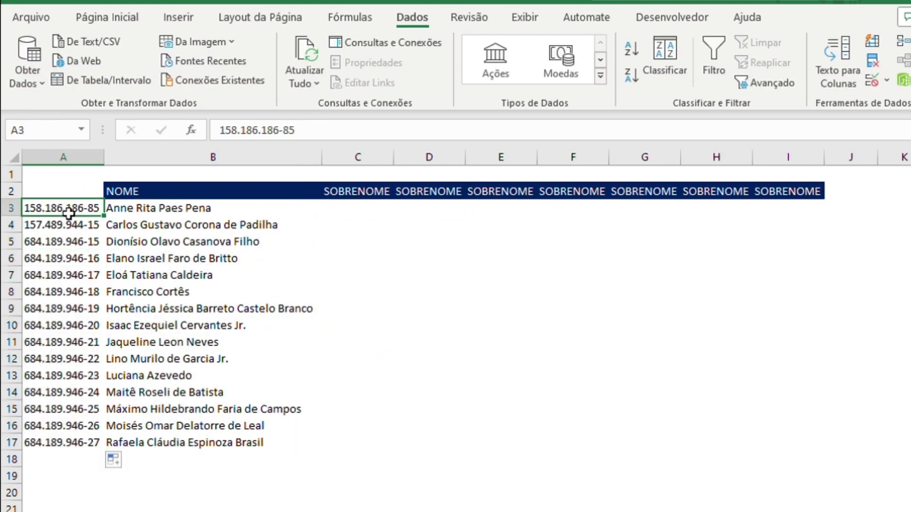
pyautogui.moveTo(69, 211); pyautogui.dragTo(69, 242)
# Begin a CONCATENAR formula that takes the row's CPF number followed by the separator " - "
pyautogui.write('=concatenar(')
pyautogui.press('Left')
pyautogui.press('Left')
pyautogui.write(';" - "')
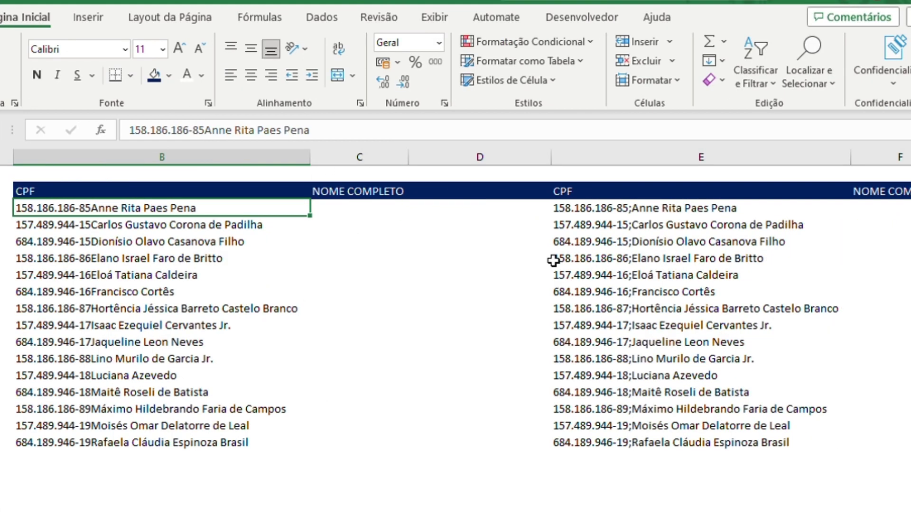
# Examine the combined CPF and name entries in column B and the semicolon-separated entries in E3:E17
pyautogui.press('Down')
pyautogui.press('Down')
pyautogui.press('Down')
pyautogui.press('Up')
pyautogui.press('Up')
pyautogui.press('Up')
pyautogui.click(111, 442)
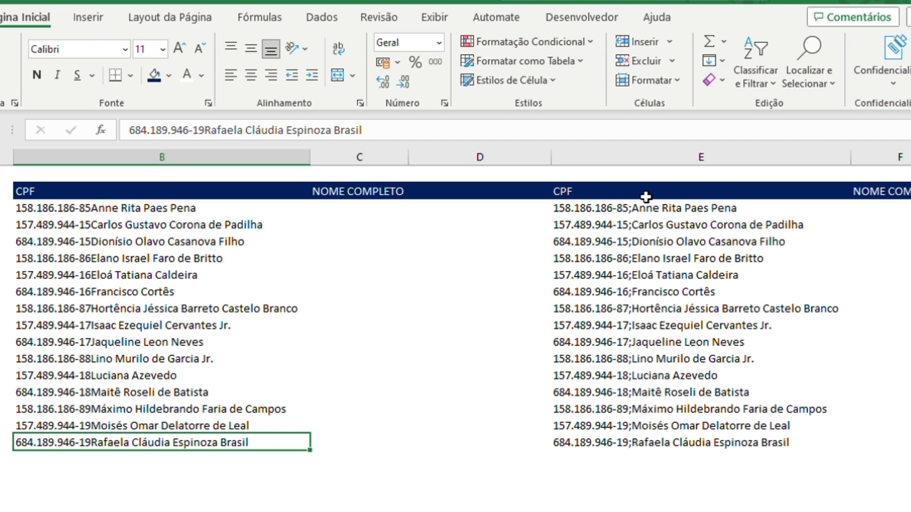
pyautogui.moveTo(641, 207); pyautogui.dragTo(632, 437)
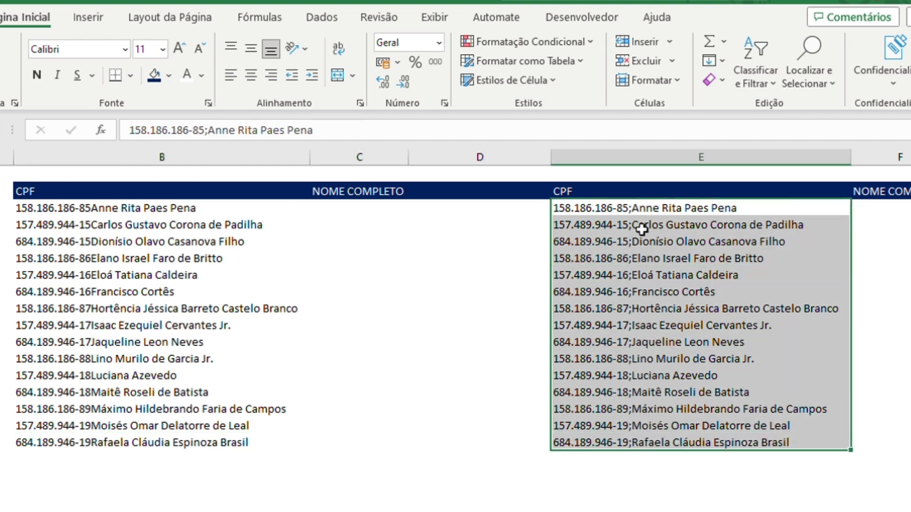
# Split B3:B17 with Text to Columns using fixed width, a break after the 14-character CPF, General format and destination B3
pyautogui.click(649, 209)
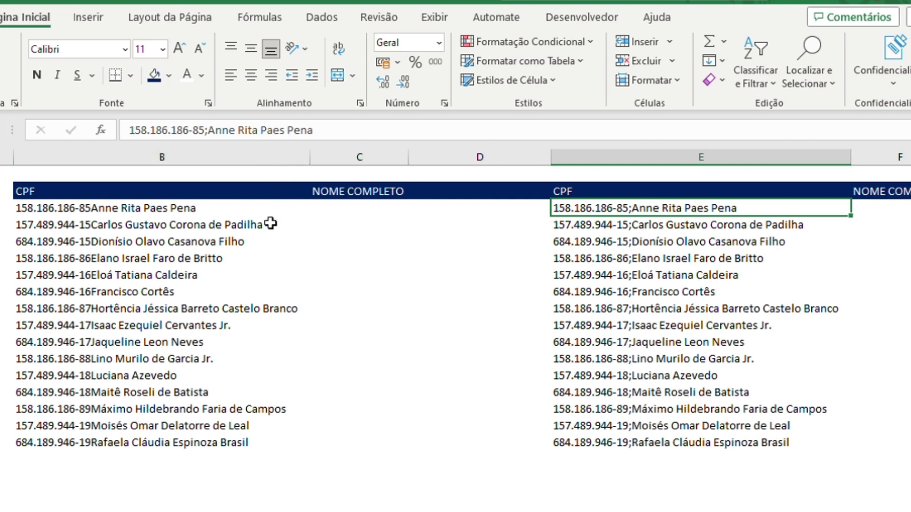
pyautogui.press('Left')
pyautogui.press('Left')
pyautogui.press('Left')
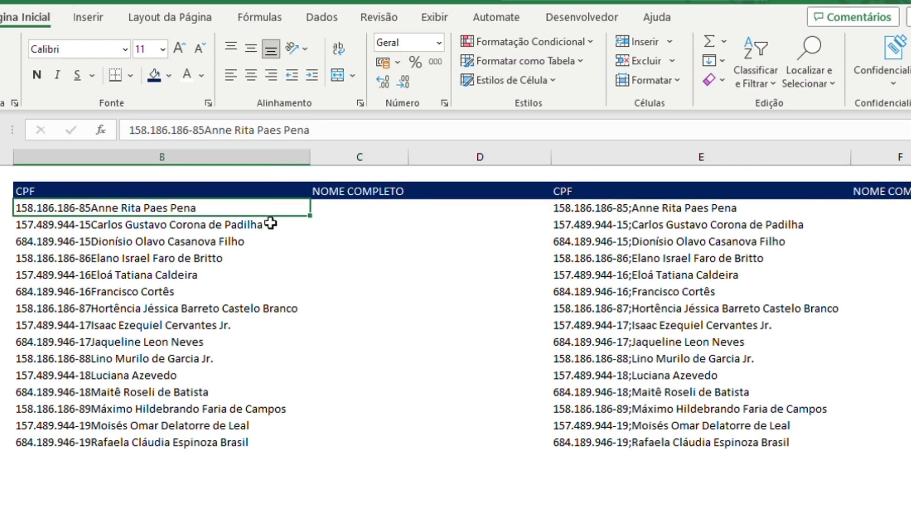
pyautogui.hotkey('ctrl', 'shift', 'Down')
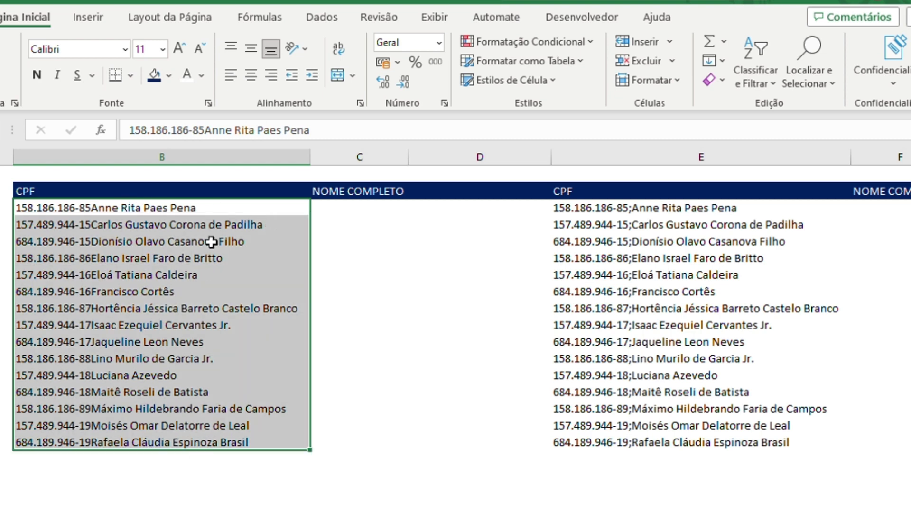
pyautogui.click(322, 17)
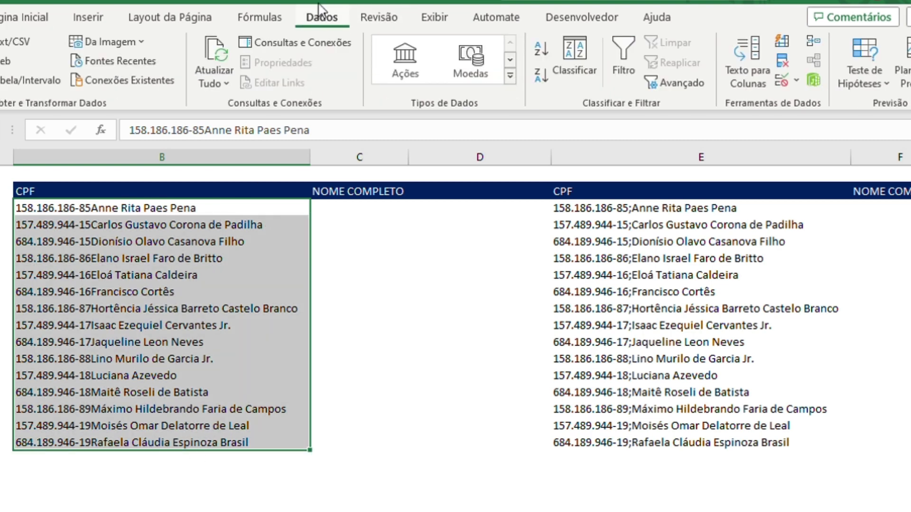
pyautogui.click(742, 53)
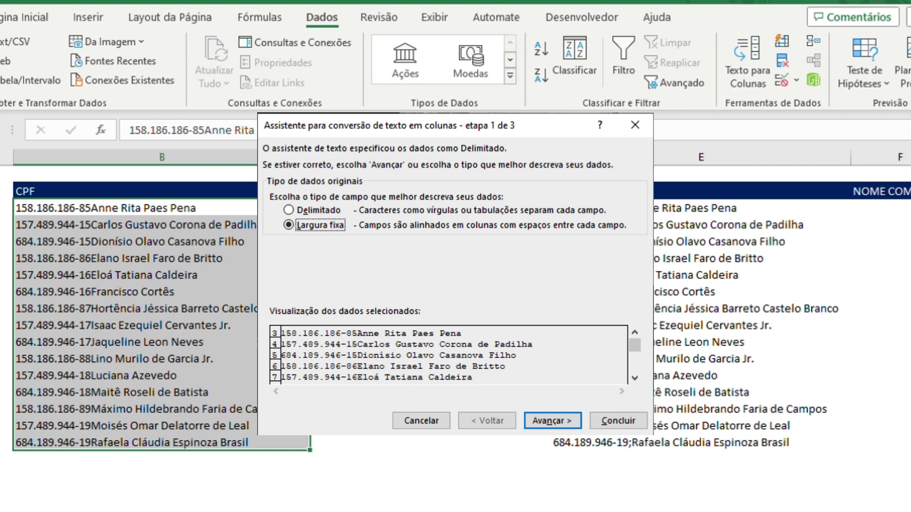
pyautogui.press('Return')
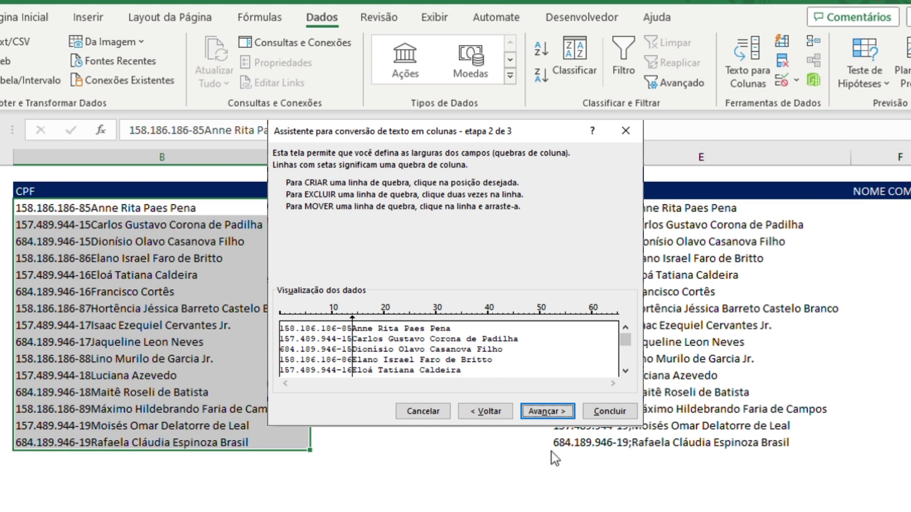
pyautogui.press('Return')
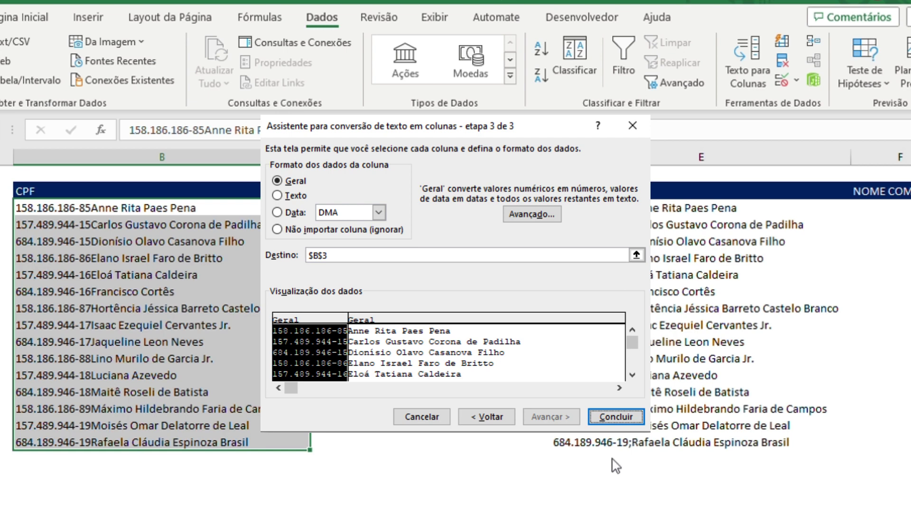
pyautogui.press('Return')
# Autofit columns B and C to the separated CPFs and full names, and narrow the empty spacer column D
pyautogui.doubleClick(310, 159)
pyautogui.click(212, 235)
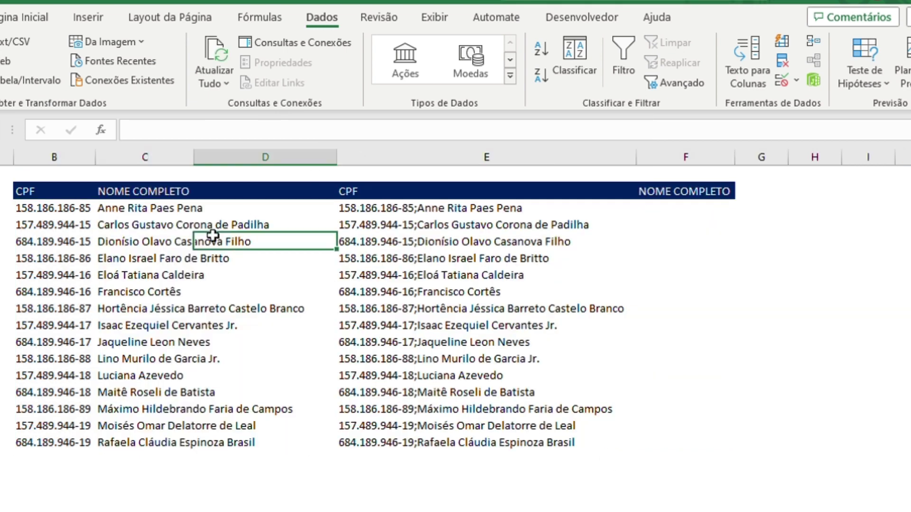
pyautogui.moveTo(64, 208); pyautogui.dragTo(59, 441)
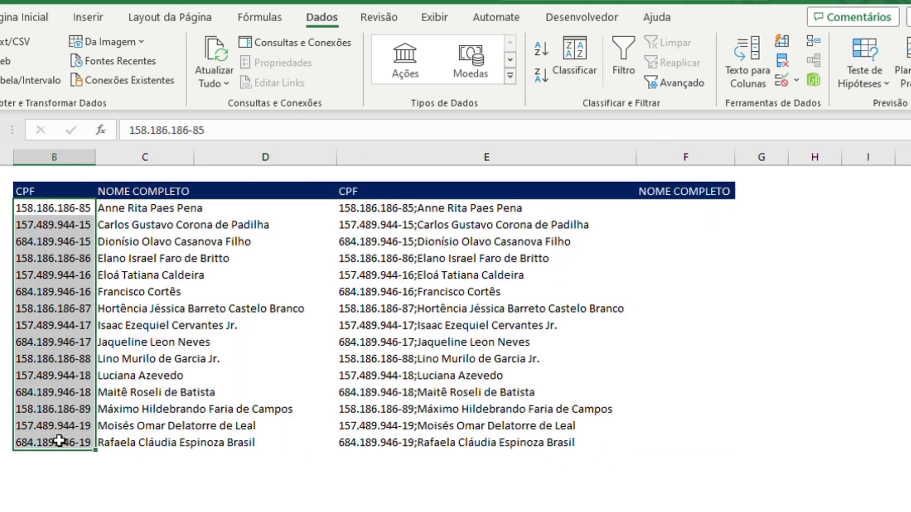
pyautogui.moveTo(134, 208); pyautogui.dragTo(135, 443)
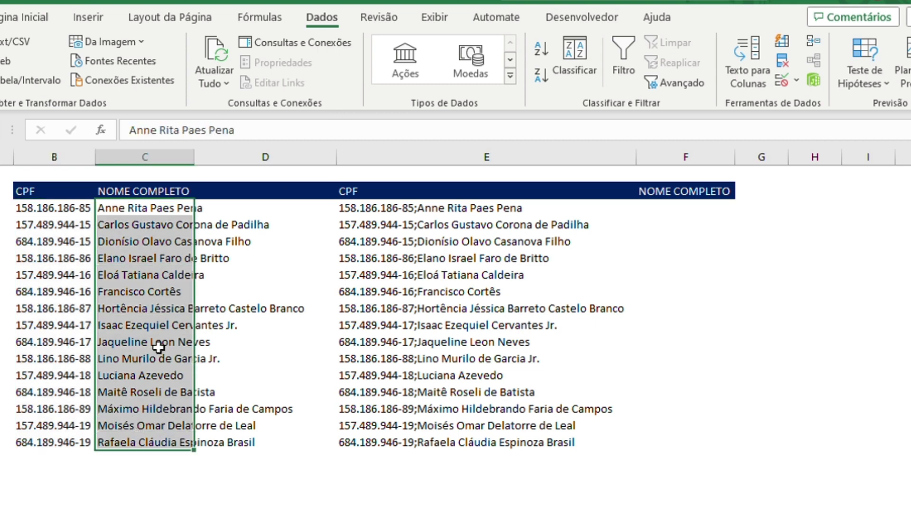
pyautogui.doubleClick(192, 158)
pyautogui.click(451, 227)
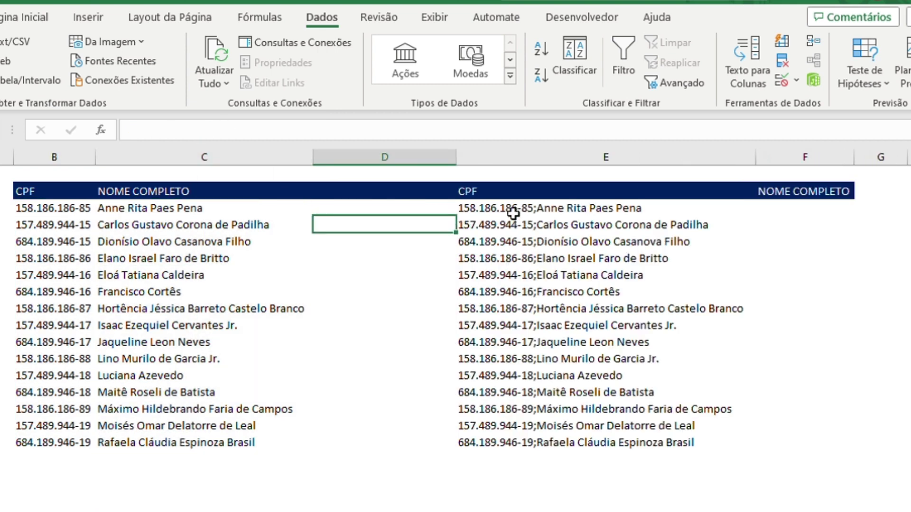
pyautogui.moveTo(459, 161); pyautogui.dragTo(360, 162)
# Split E3:E17 with Text to Columns as delimited data, with tab and semicolon delimiters, General format and destination E3
pyautogui.moveTo(463, 212); pyautogui.dragTo(468, 442)
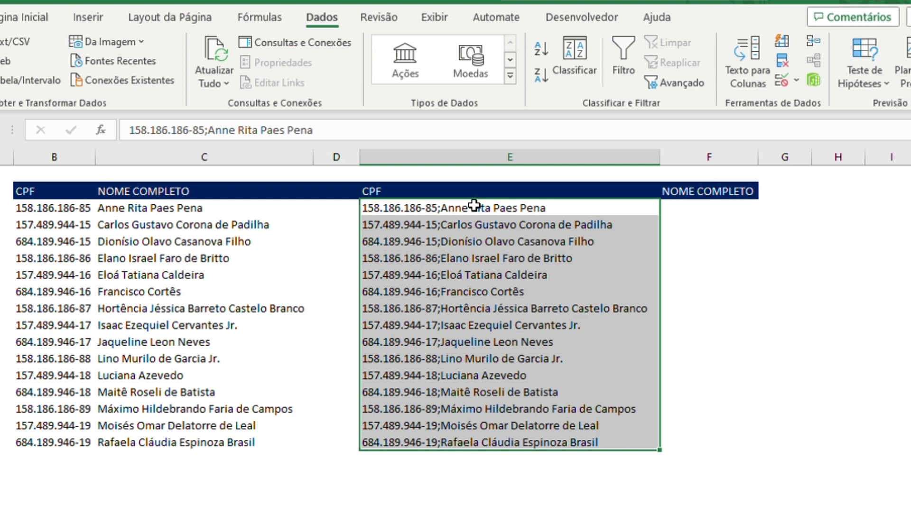
pyautogui.moveTo(474, 205); pyautogui.dragTo(474, 444)
pyautogui.click(742, 58)
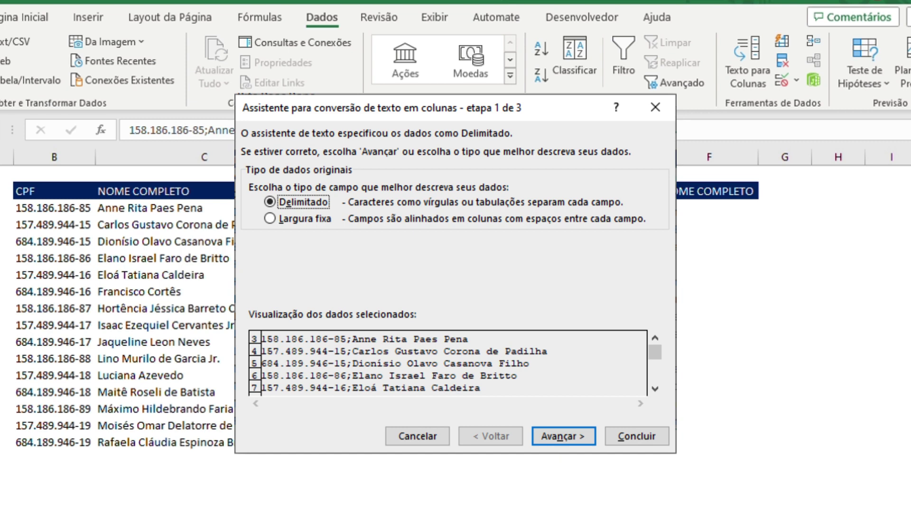
pyautogui.press('Return')
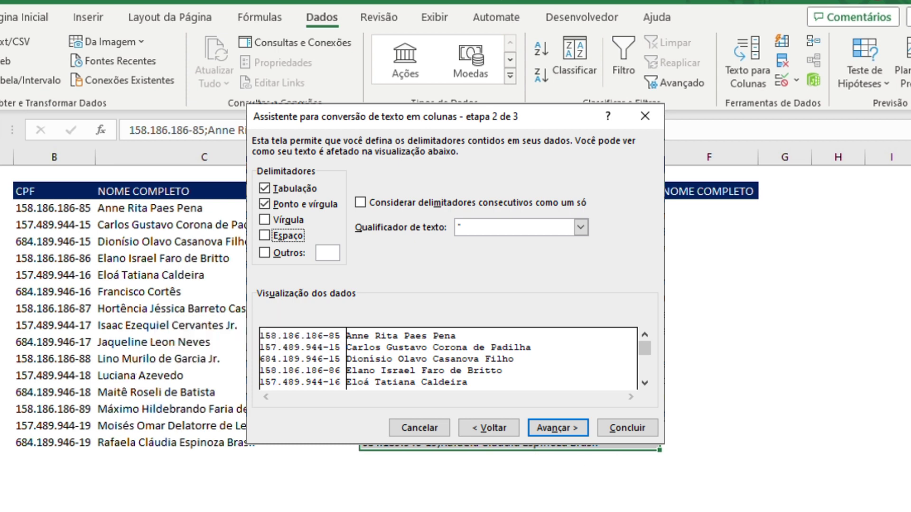
pyautogui.click(551, 429)
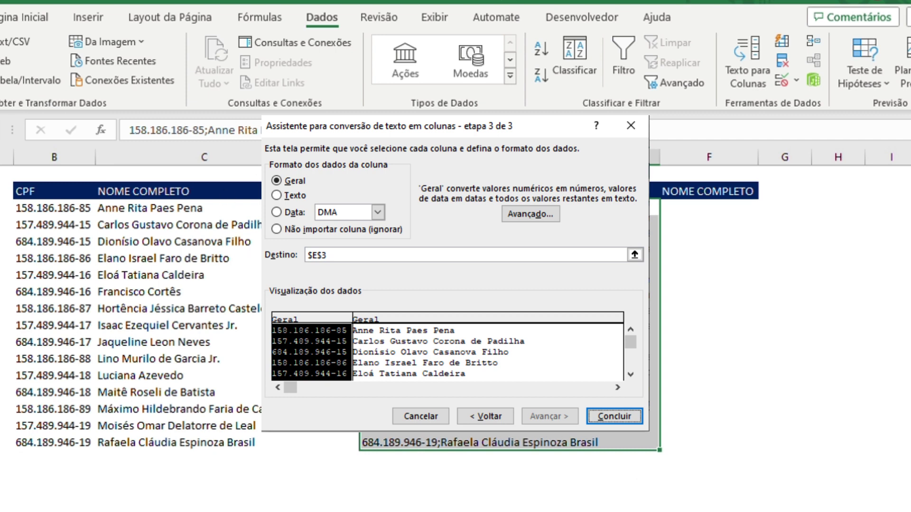
pyautogui.press('Return')
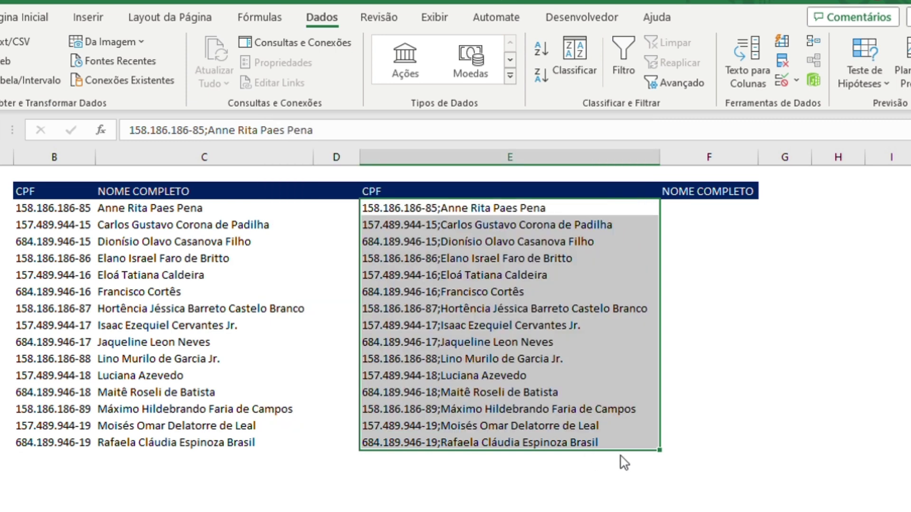
# Autofit columns E and F to the separated CPFs and full names
pyautogui.doubleClick(659, 159)
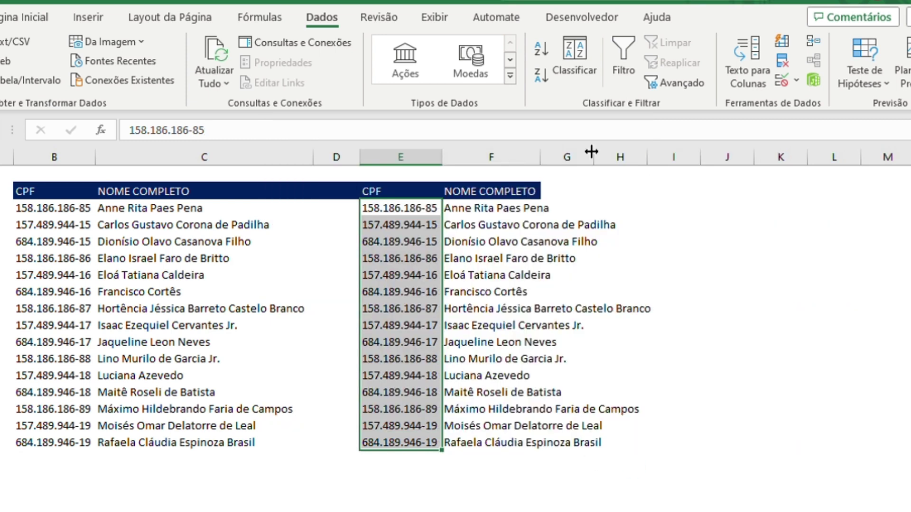
pyautogui.doubleClick(540, 157)
pyautogui.click(614, 325)
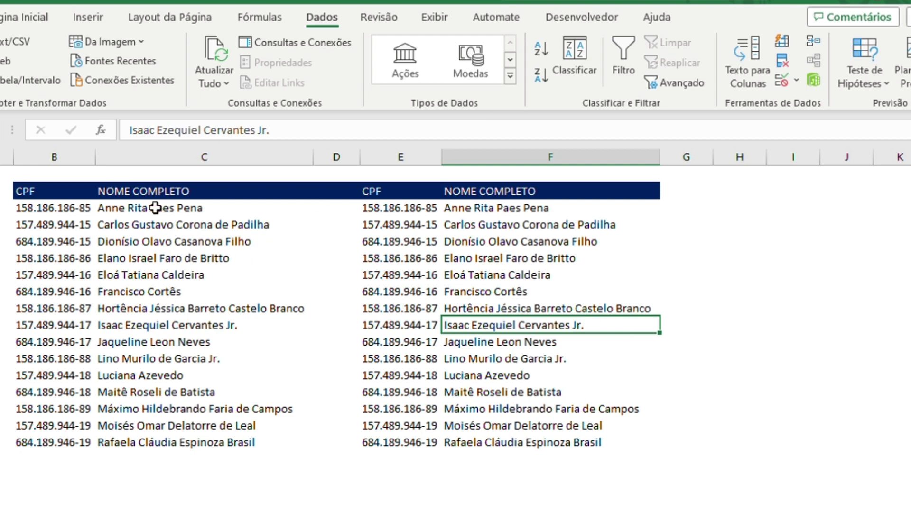
pyautogui.click(155, 208)
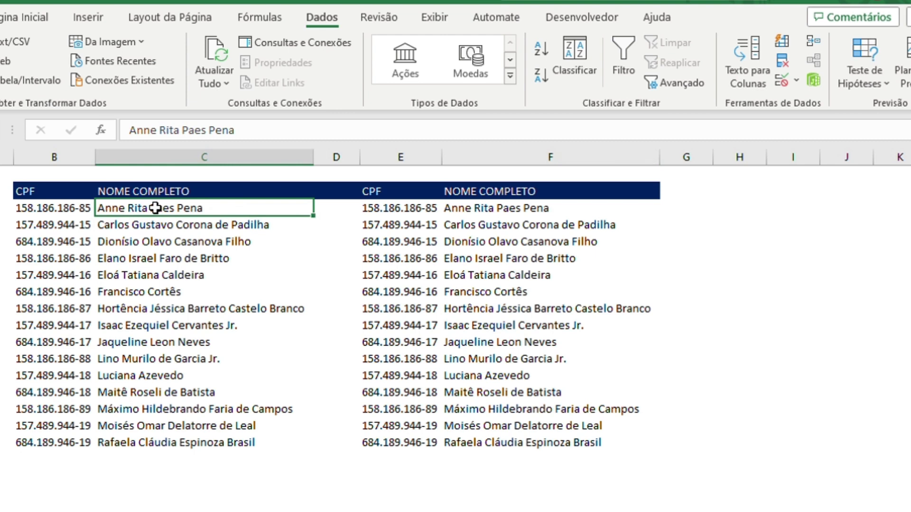